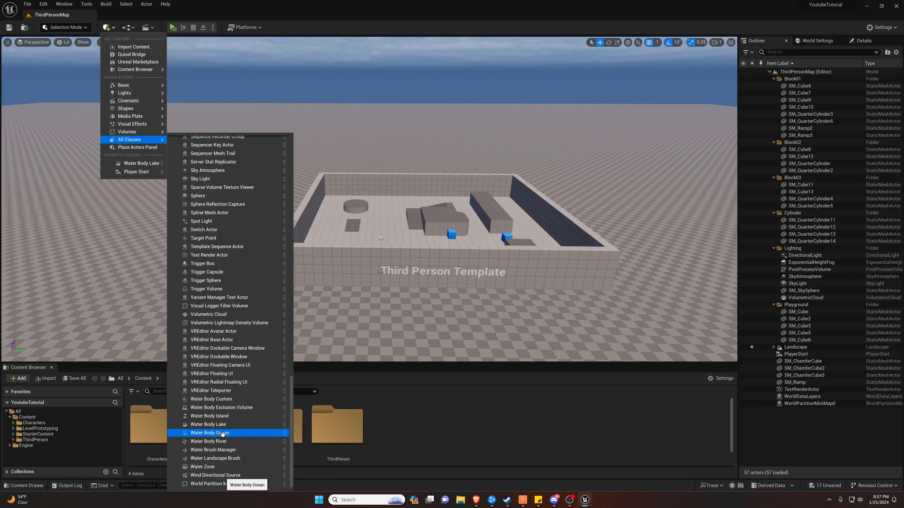
- Place a Water Body Ocean actor in the level
left_click(222, 433)
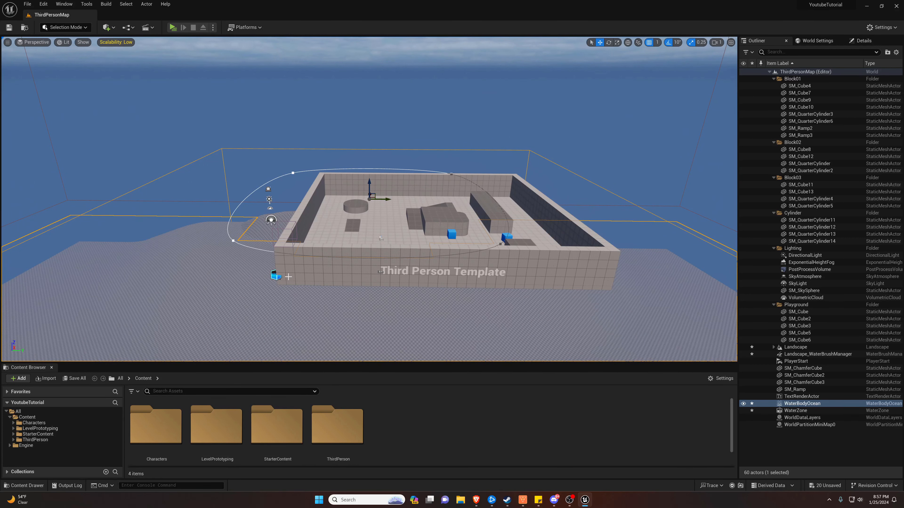
right_click_drag(336, 300, 336, 300)
right_click_drag(336, 218, 336, 218)
right_click_drag(315, 187, 315, 186)
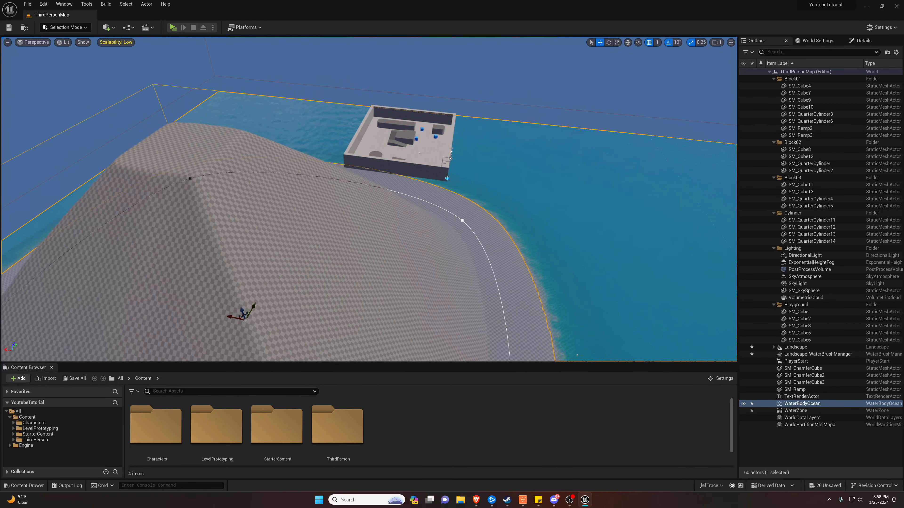
- Move the ocean's spline outward and adjust its height so the island surrounds the walled play area
right_click_drag(298, 302, 298, 302)
left_click_drag(243, 314, 413, 335)
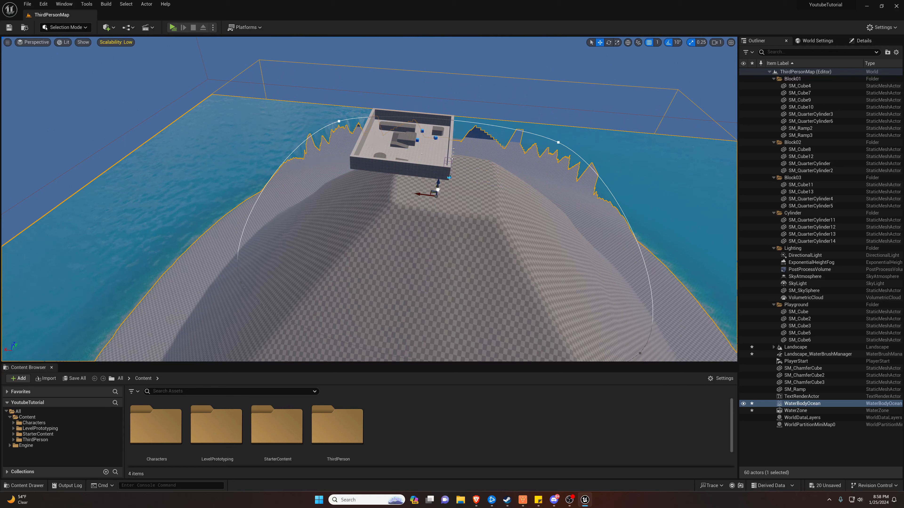
left_click_drag(427, 253, 429, 272)
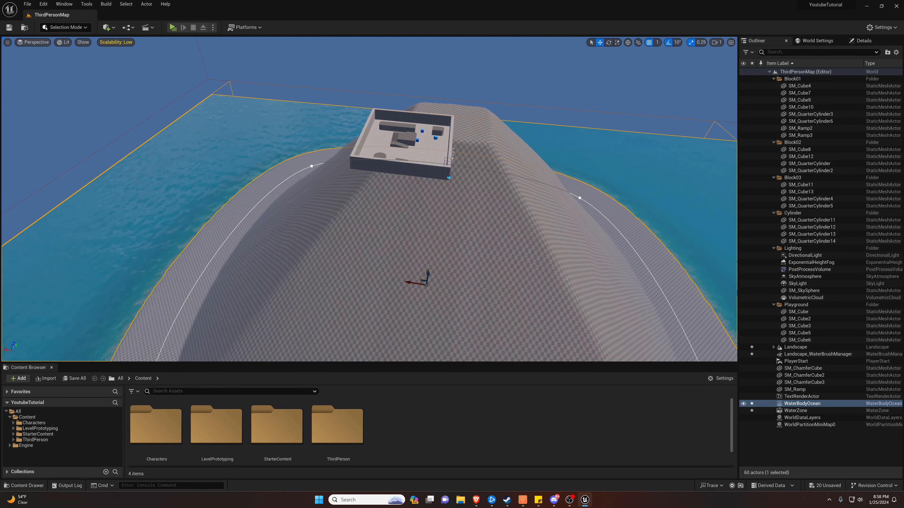
left_click(427, 273)
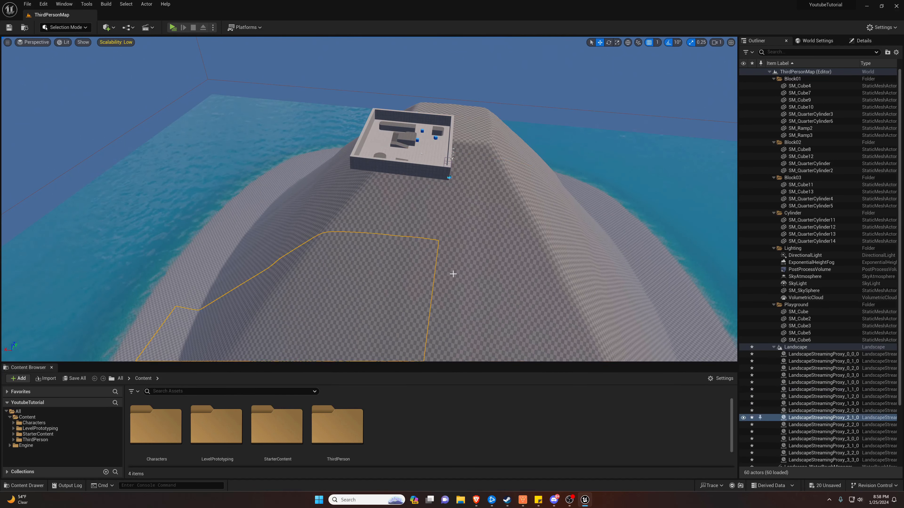
key("ctrl+z")
left_click_drag(429, 273, 455, 86)
scroll(497, 149, "down", 5)
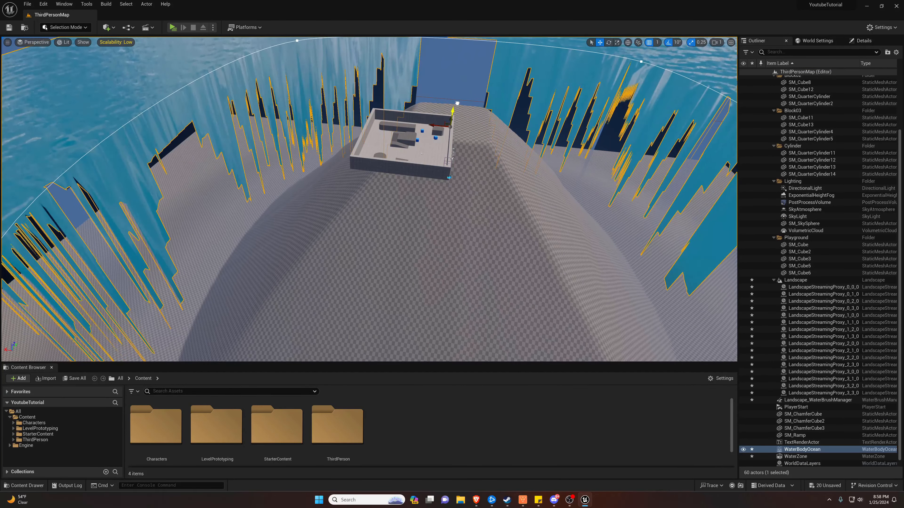
right_click_drag(496, 149, 404, 140)
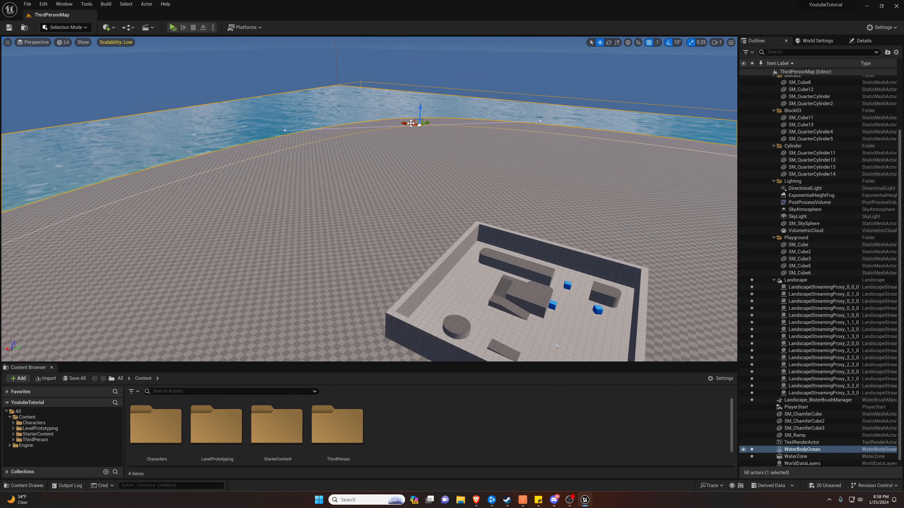
- Set the viewport's scalability for all groups to Cinematic, looking at the water along the shoreline
left_click(584, 210)
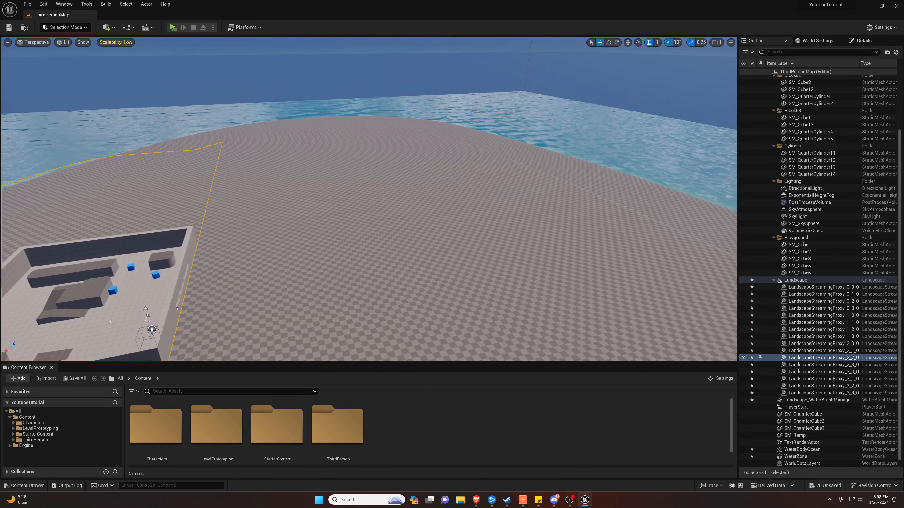
right_click_drag(583, 210, 555, 196)
right_click_drag(423, 171, 352, 132)
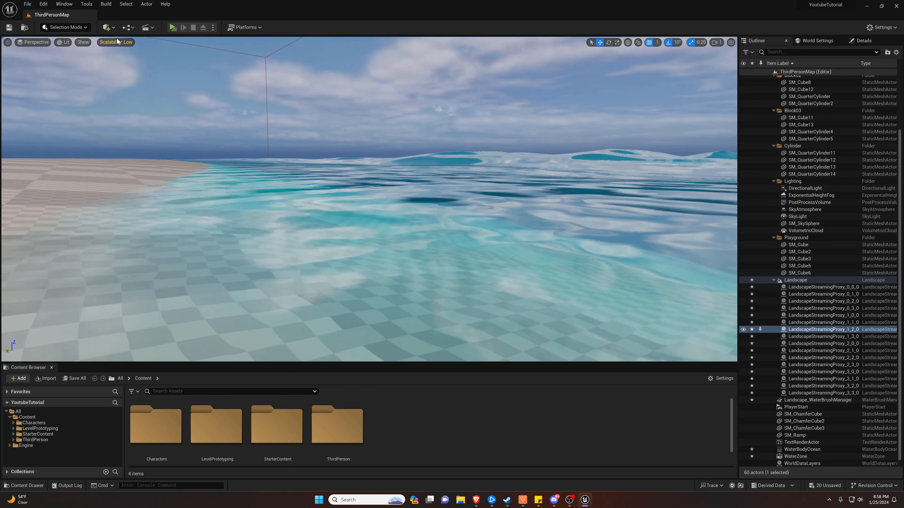
left_click(116, 42)
left_click(251, 62)
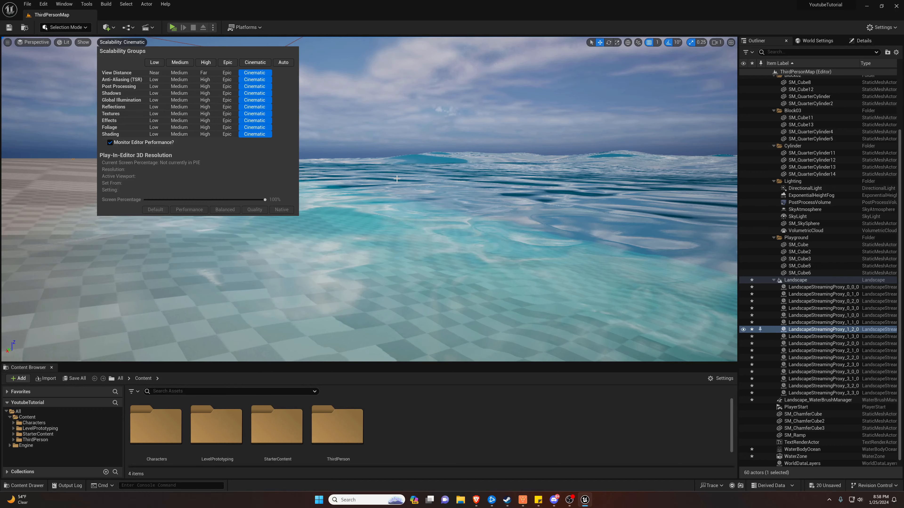
left_click(420, 191)
- Select the ocean and examine its detail settings, including wave, physics, collision and rendering materials
left_click(420, 191)
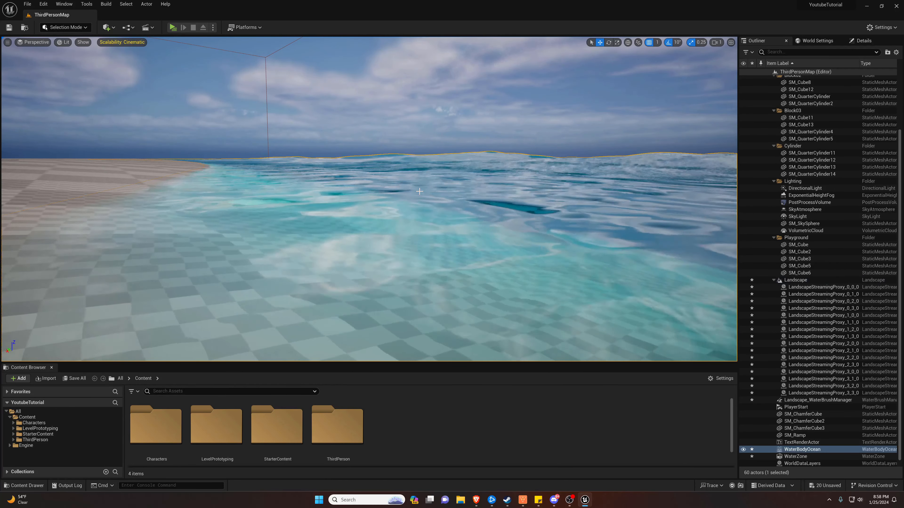
right_click_drag(441, 202, 591, 203)
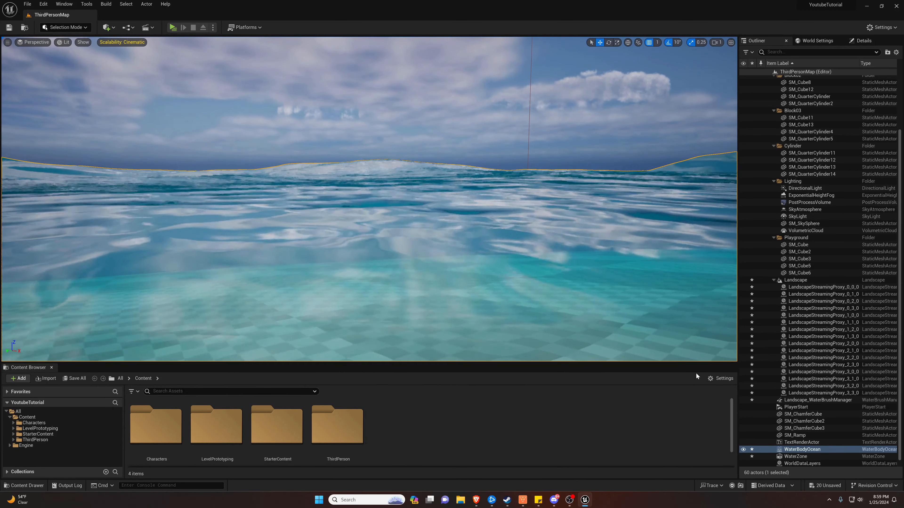
left_click(861, 40)
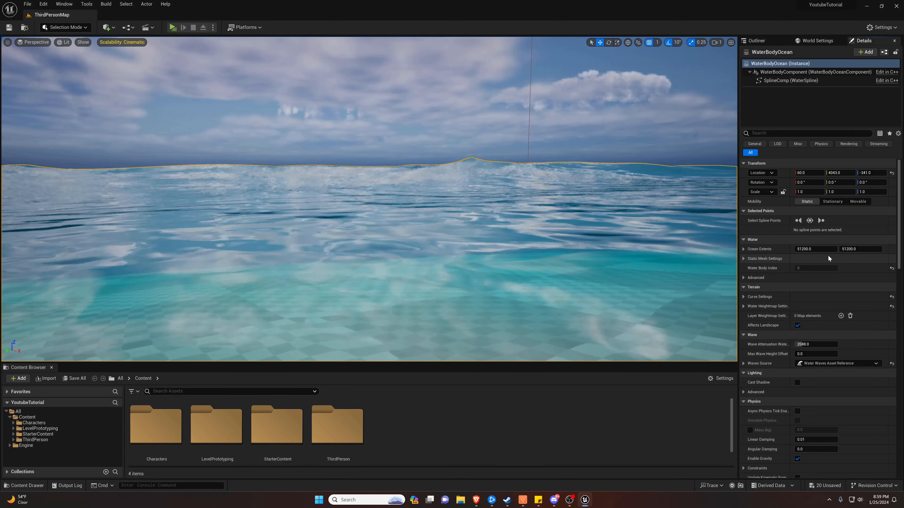
scroll(828, 254, "down", 3)
scroll(828, 255, "down", 5)
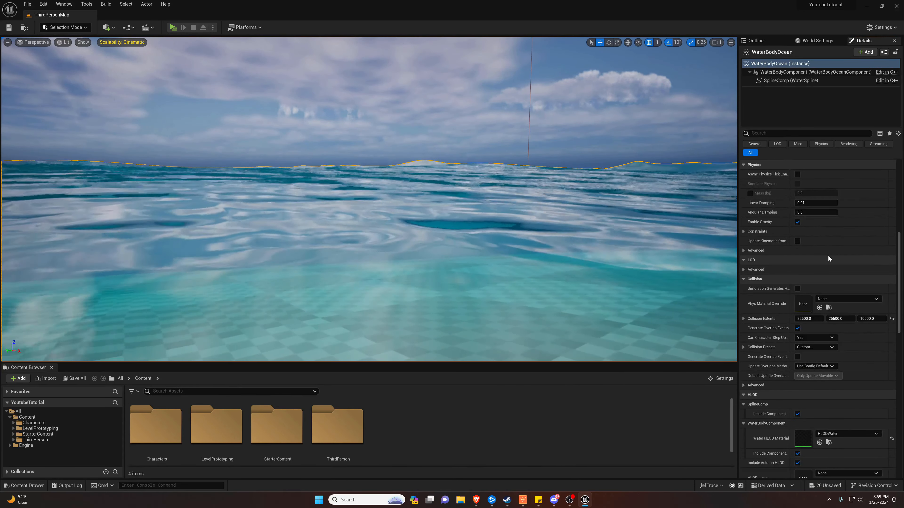
scroll(802, 292, "down", 5)
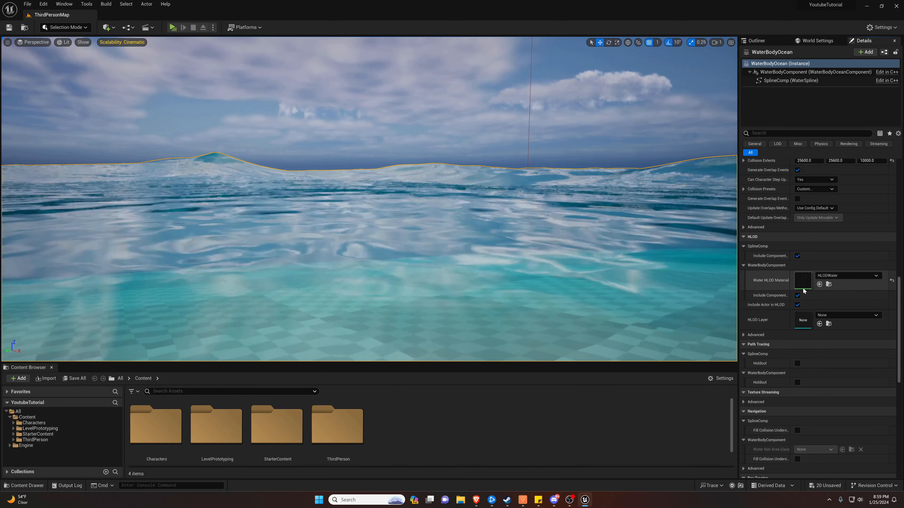
scroll(803, 287, "down", 3)
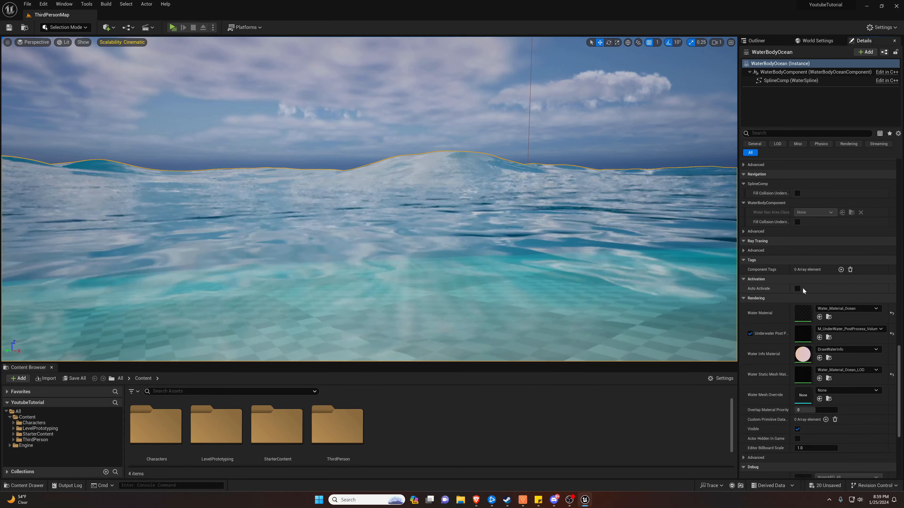
scroll(802, 288, "down", 4)
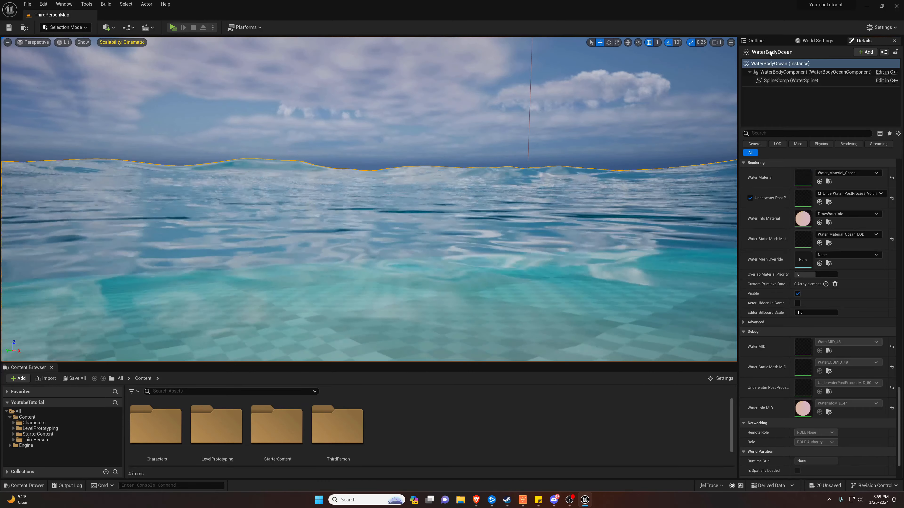
- Undo all ocean edits, back through the creation of the Water Body Ocean actor
left_click(764, 43)
right_click_drag(369, 199, 510, 216)
left_click(494, 207)
key("ctrl+z")
key("ctrl+z")
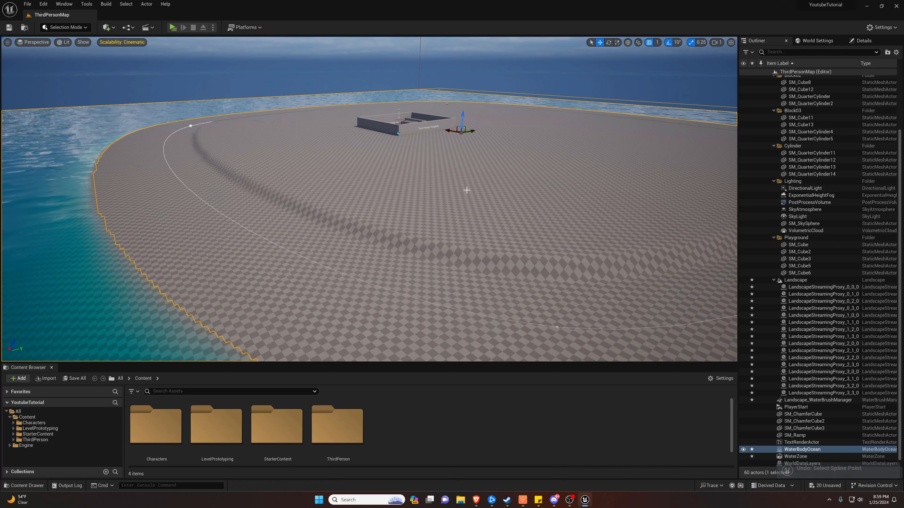
key("ctrl+z")
key("ctrl+z")
key("ctrl+z")
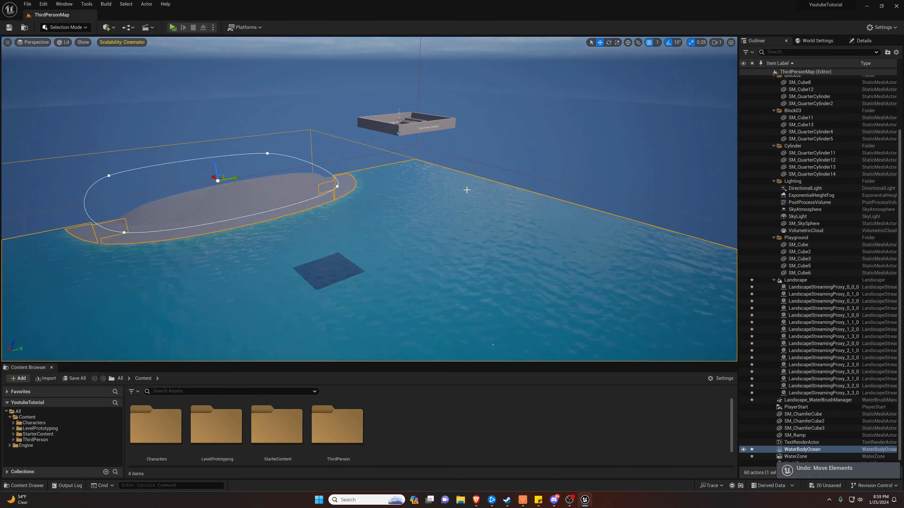
key("ctrl+z")
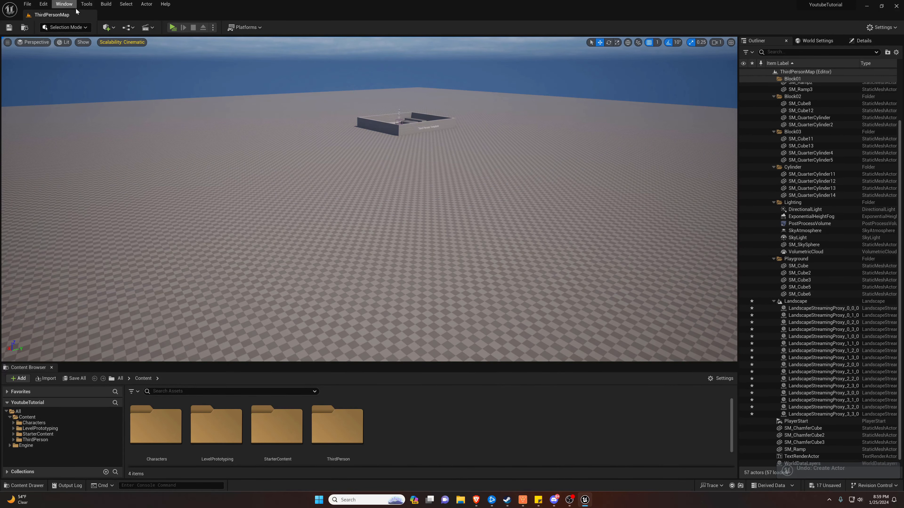
- Place a Water Body Lake actor from the full list of actor classes
left_click(110, 27)
mouse_move(127, 86)
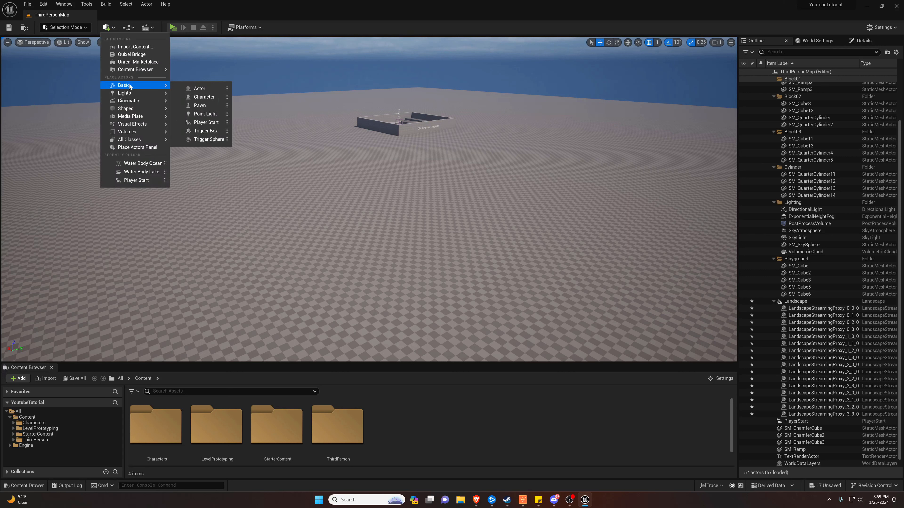
mouse_move(138, 140)
scroll(232, 237, "down", 15)
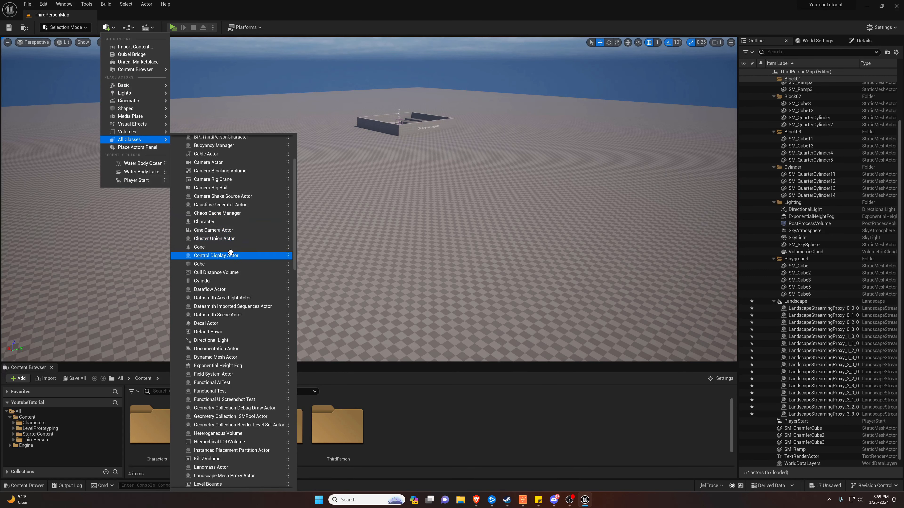
scroll(229, 251, "down", 15)
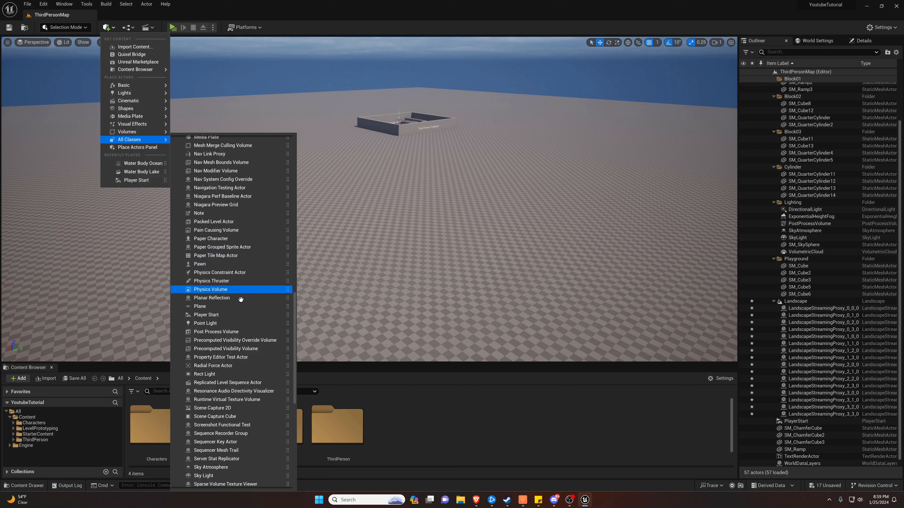
scroll(229, 401, "down", 1)
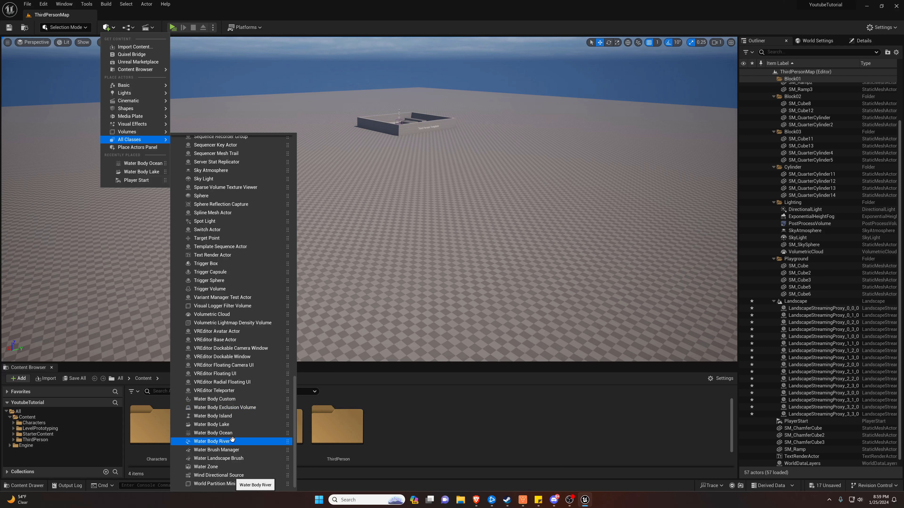
left_click(226, 425)
- Enlarge the lake beside the walled play area by pulling one of its spline points outward
right_click_drag(380, 210, 398, 161)
key("w")
right_click_drag(377, 191, 410, 235)
key("s")
key("w")
key("w")
left_click_drag(469, 268, 40, 165)
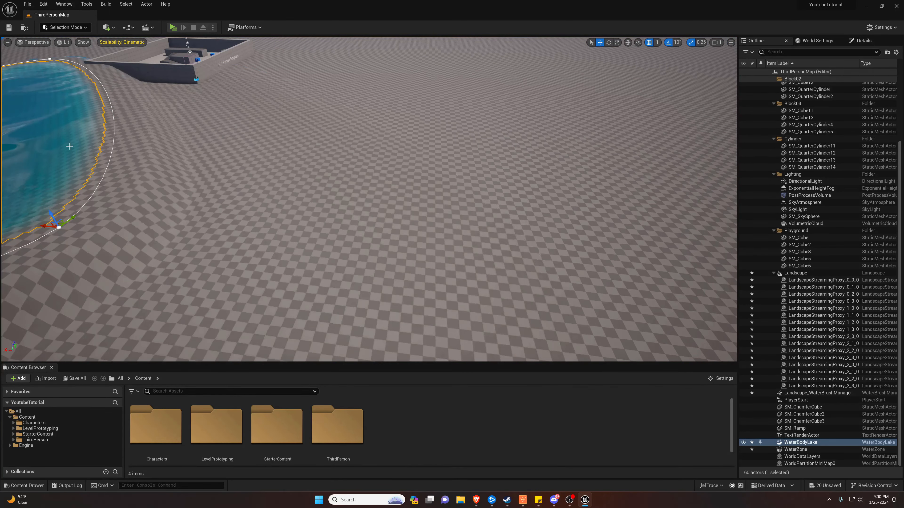
- Lower the lake's spline vertically so the water surface sits closer to the surrounding ground
right_click_drag(426, 180, 363, 157)
key("w")
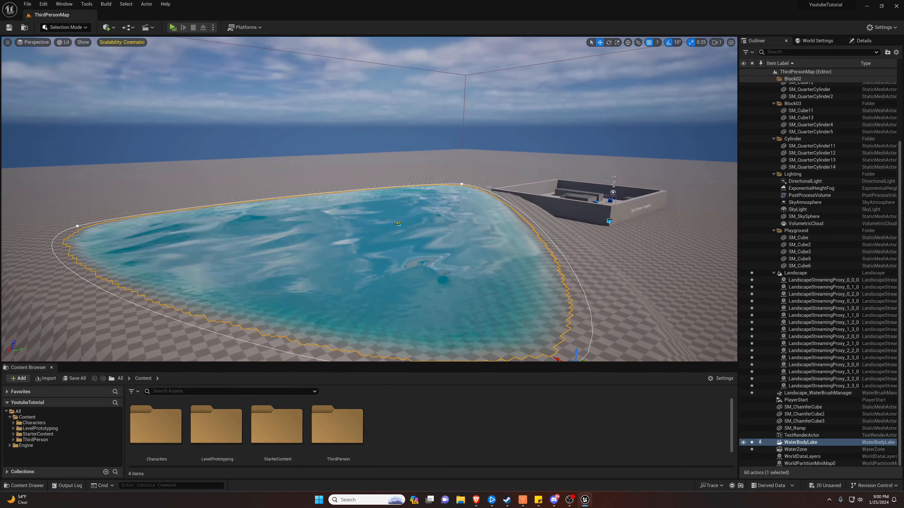
mouse_move(461, 192)
right_mouse_down()
mouse_move(409, 193)
mouse_move(465, 192)
mouse_move(463, 207)
right_mouse_up()
key("s")
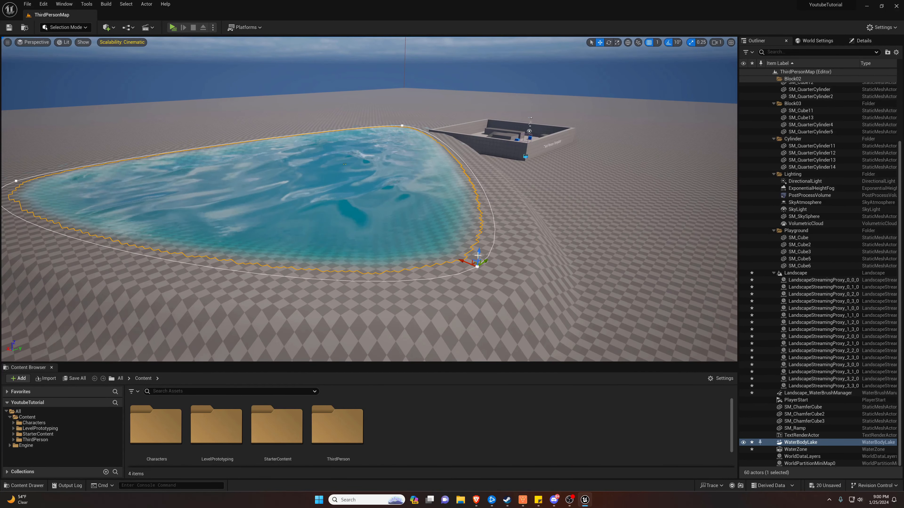
left_click_drag(476, 315, 475, 304)
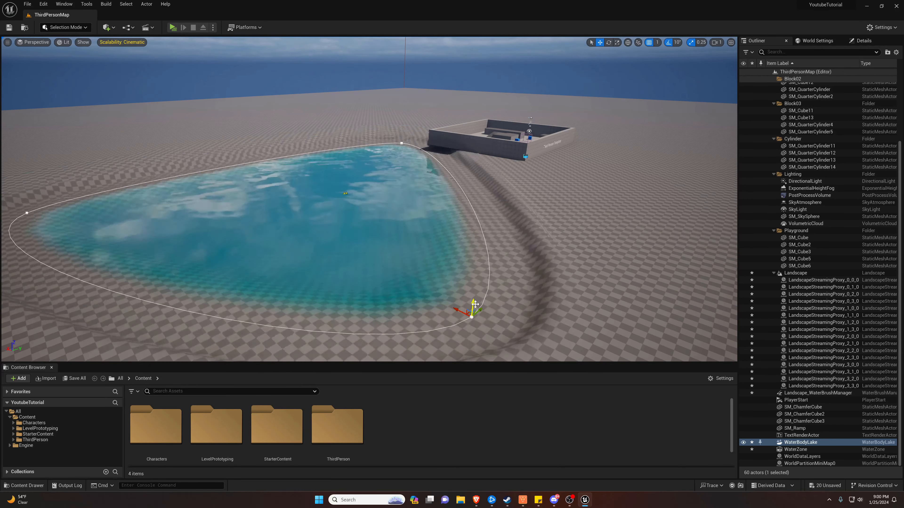
- Adjust the lake's shoreline by shifting a corner spline point horizontally
key("a")
mouse_move(494, 213)
right_mouse_down()
mouse_move(503, 221)
mouse_move(480, 223)
right_mouse_up()
key("w")
key("s")
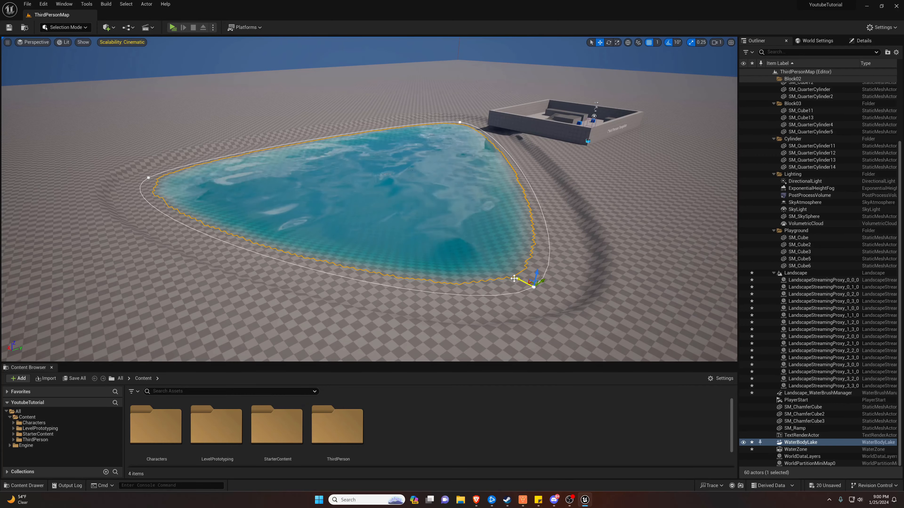
mouse_move(677, 349)
right_mouse_down()
mouse_move(718, 346)
mouse_move(634, 352)
mouse_move(669, 353)
right_mouse_up()
right_click_drag(377, 223, 384, 223)
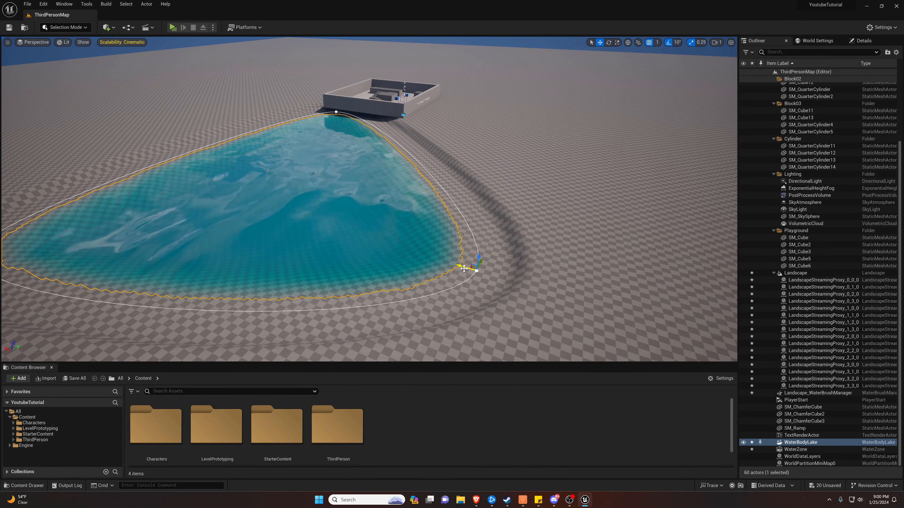
left_click_drag(462, 268, 250, 213)
right_click_drag(250, 213, 284, 238)
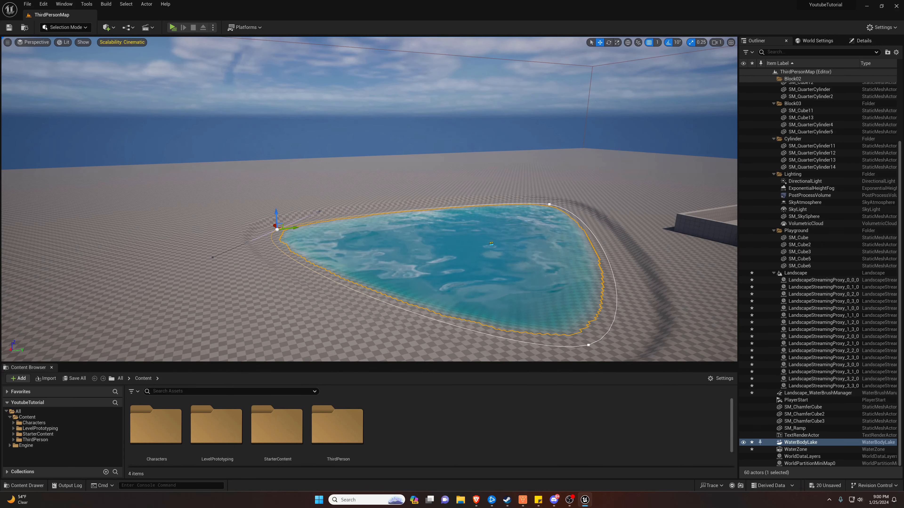
- Reselect the lake and reshape its shoreline by moving the near corner spline point horizontally toward the opposite end
right_click_drag(285, 238, 308, 252)
left_click(308, 252)
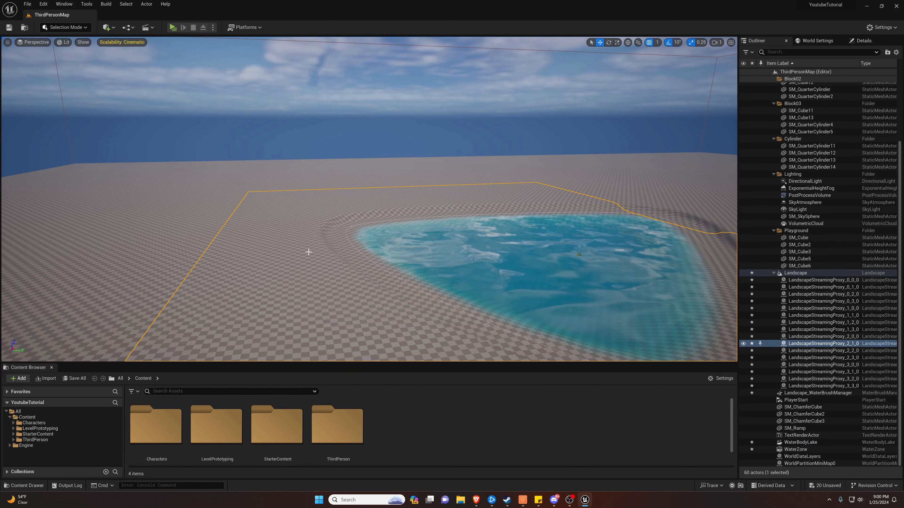
left_click(352, 227)
right_click_drag(352, 227, 366, 242)
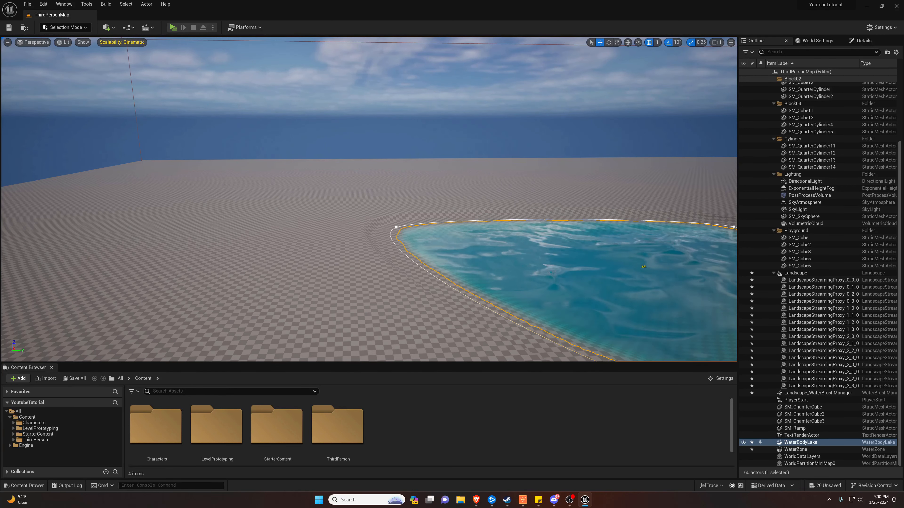
key("f")
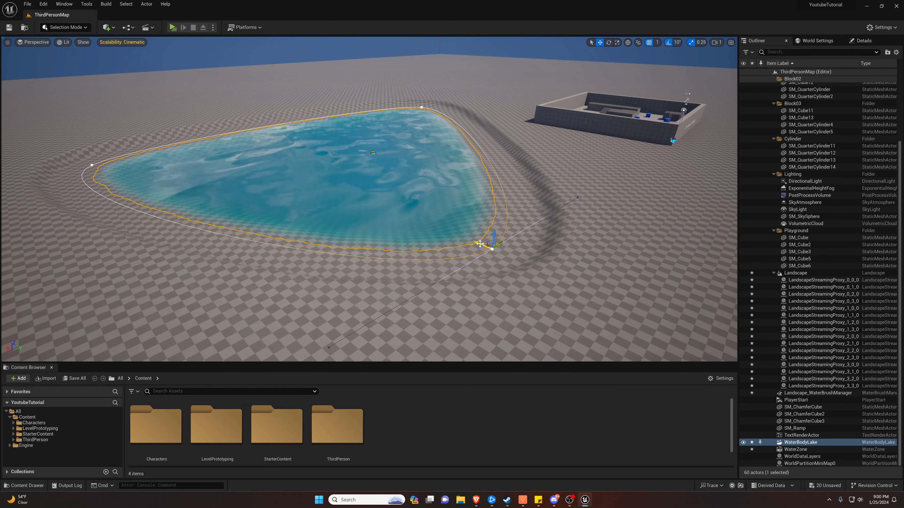
left_click_drag(450, 229, 376, 185)
right_click_drag(401, 213, 392, 204)
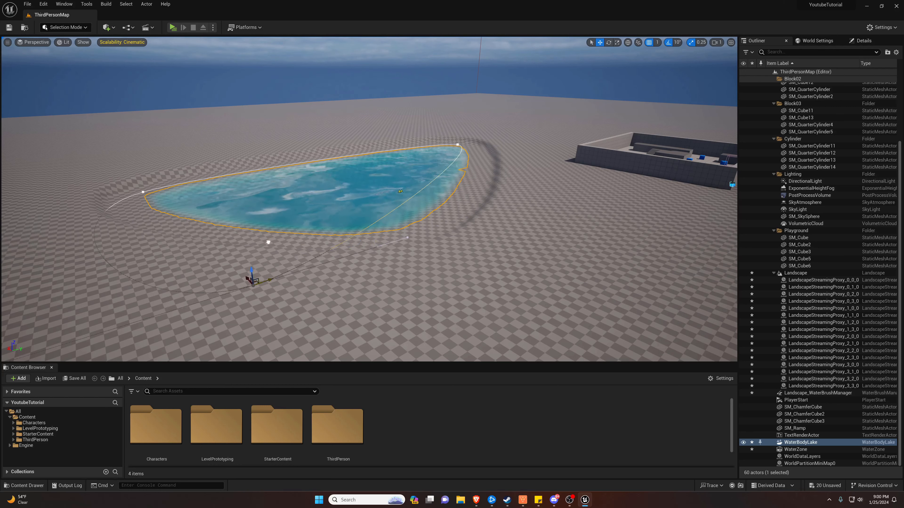
- Review the lake actor's material, rendering and debug properties in its details
mouse_move(356, 214)
right_mouse_down()
mouse_move(329, 189)
mouse_move(416, 187)
mouse_move(361, 195)
mouse_move(372, 212)
right_mouse_up()
key("s")
key("w")
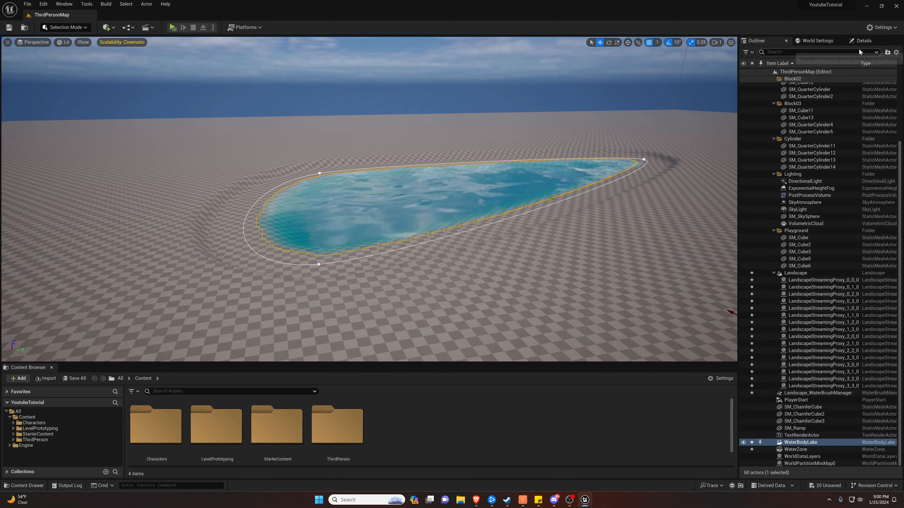
left_click(862, 41)
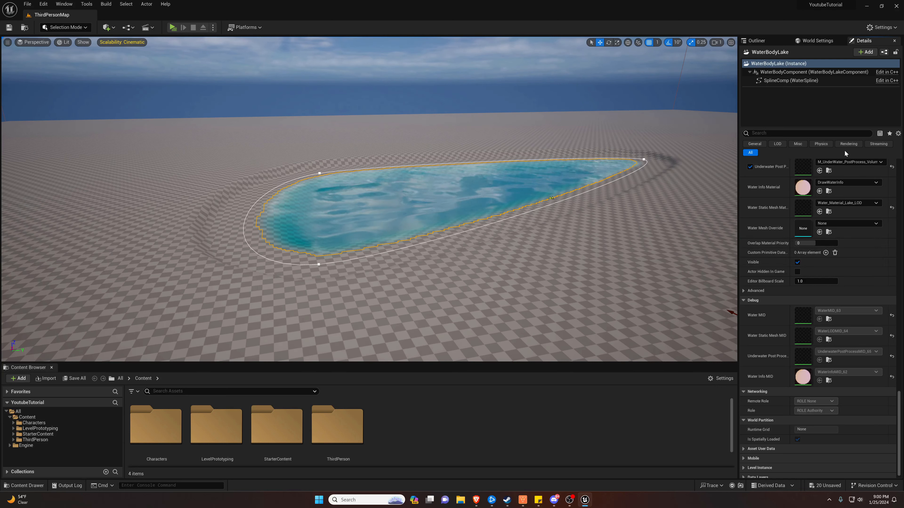
left_click(756, 41)
- Examine the lake's water surface, shoreline and the surrounding carved landscape from several angles
mouse_move(493, 124)
right_mouse_down()
mouse_move(532, 134)
mouse_move(521, 135)
mouse_move(543, 122)
mouse_move(583, 125)
mouse_move(499, 125)
right_mouse_up()
key("s")
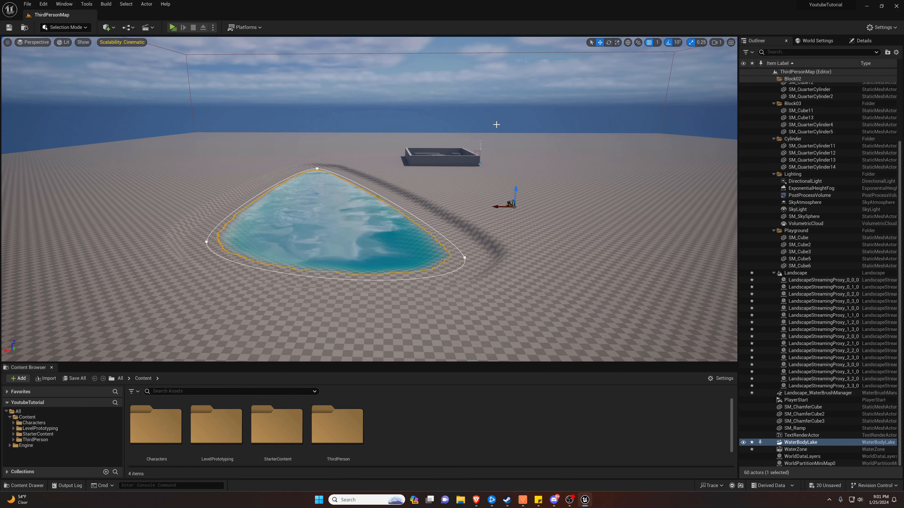
left_click(534, 165)
right_click_drag(534, 166, 491, 185)
left_click(476, 225)
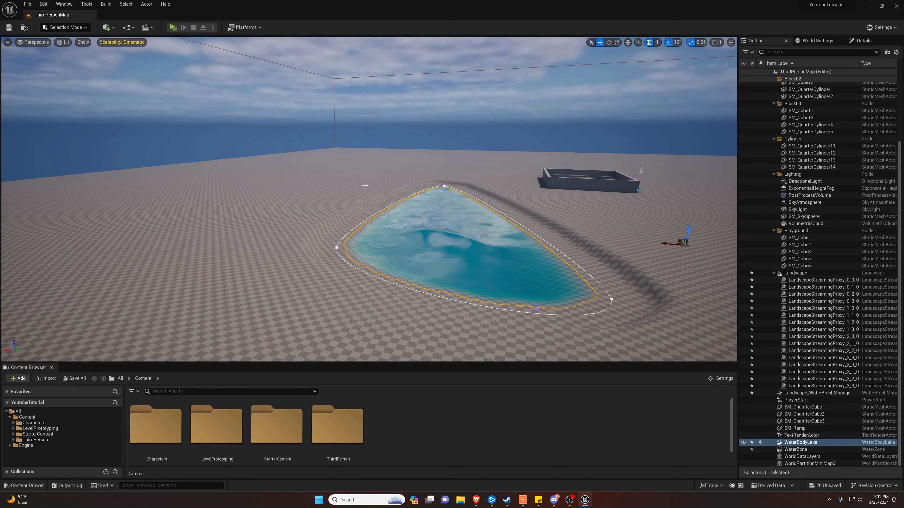
right_click_drag(432, 236, 455, 233)
key("w")
right_click_drag(285, 256, 285, 256)
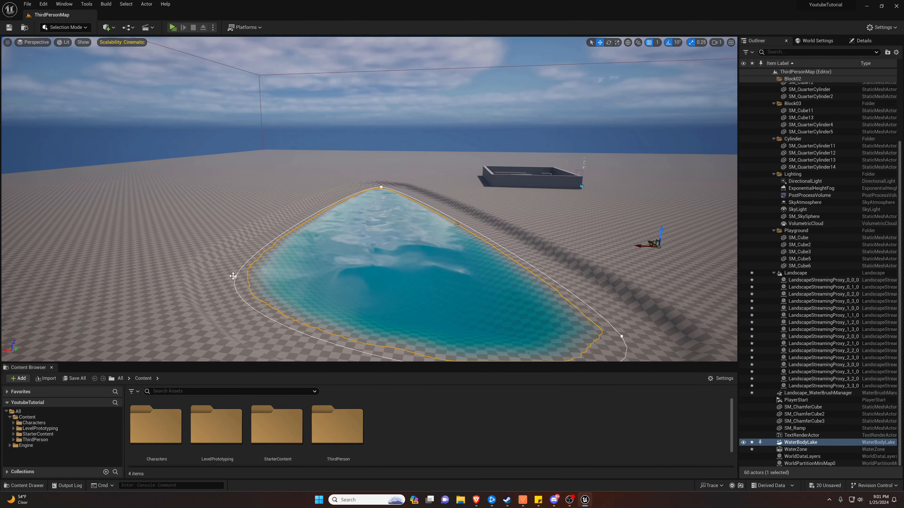
mouse_move(235, 270)
right_mouse_down()
mouse_move(180, 270)
mouse_move(252, 270)
right_mouse_up()
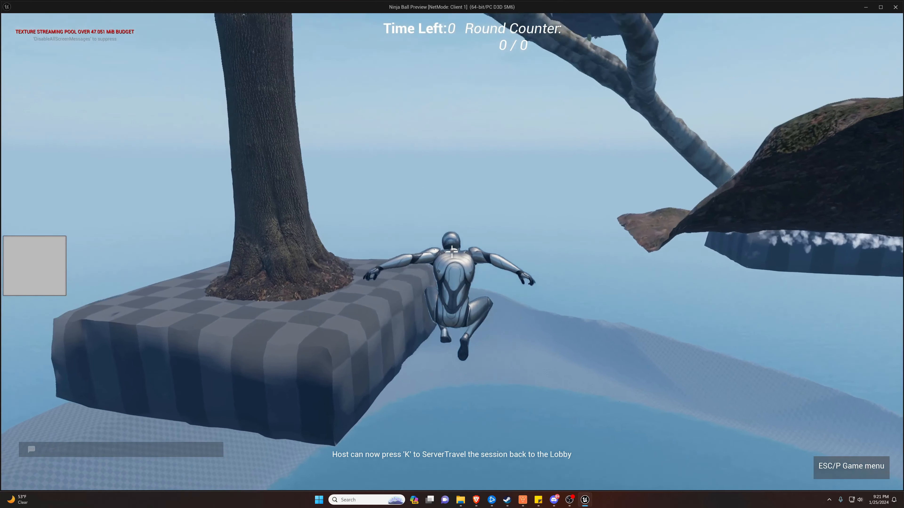
key("w")
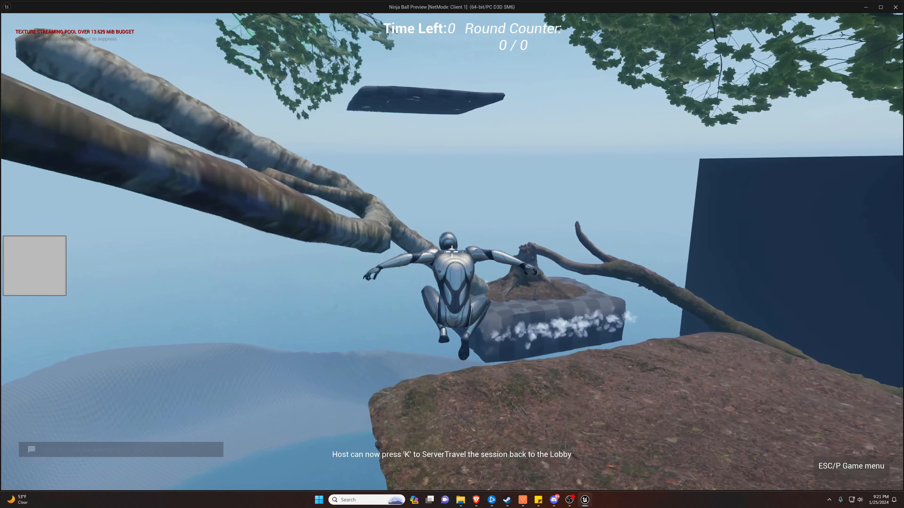
key("w")
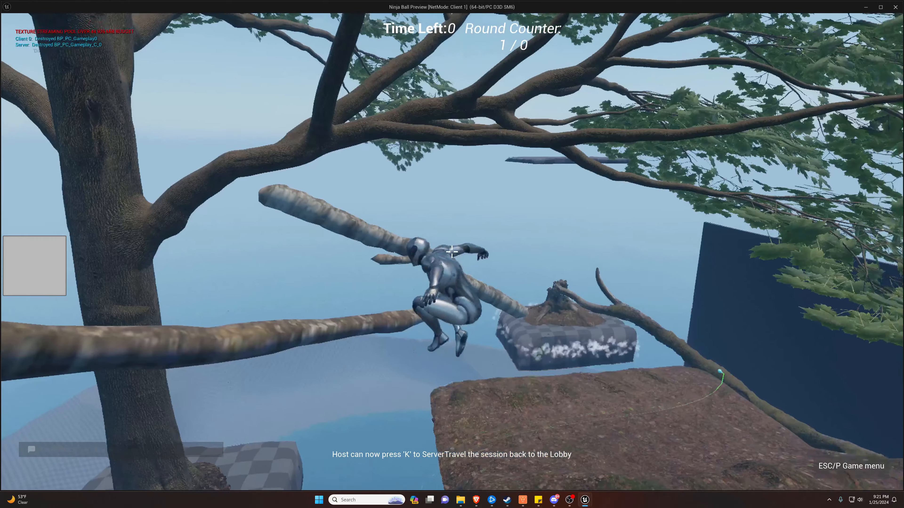
key("w")
key("w")
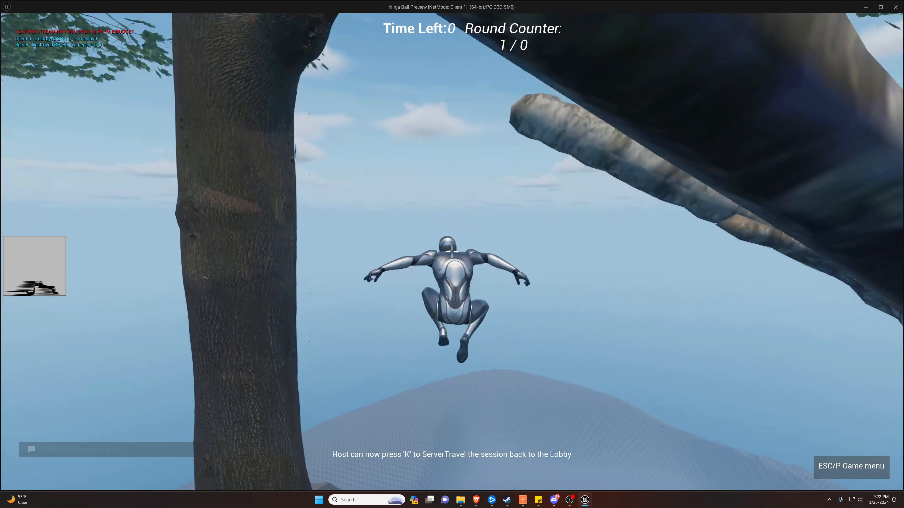
key("w")
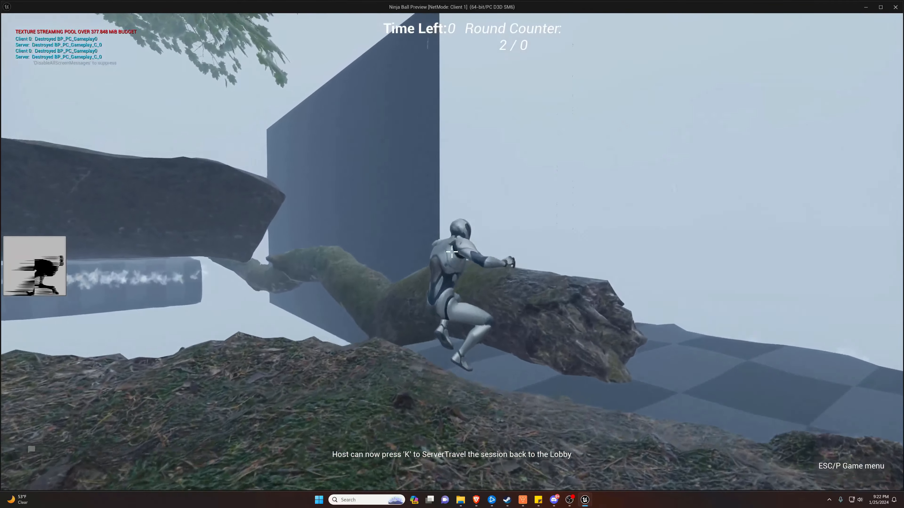
key("w")
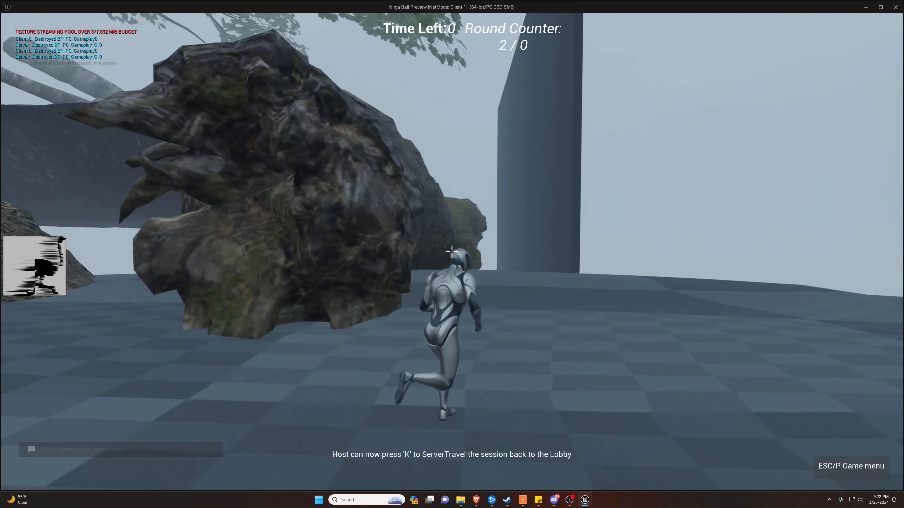
key("w")
key("space")
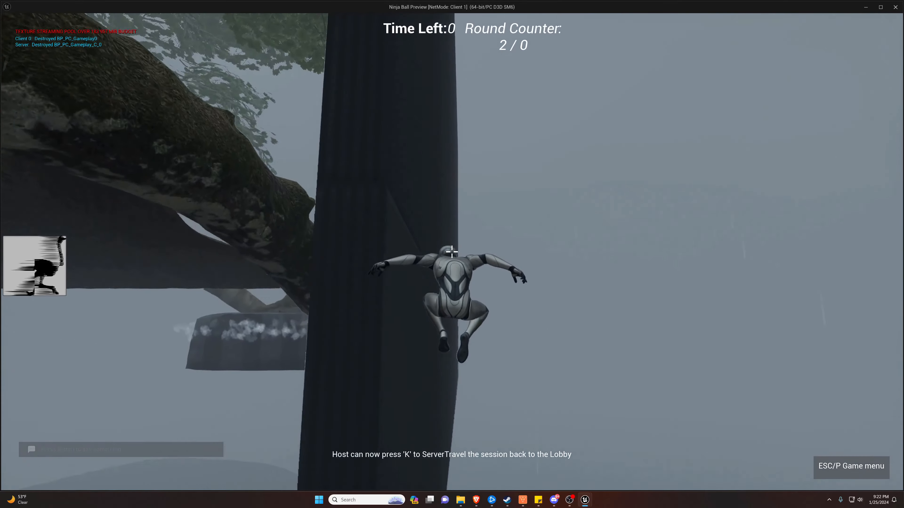
key("space")
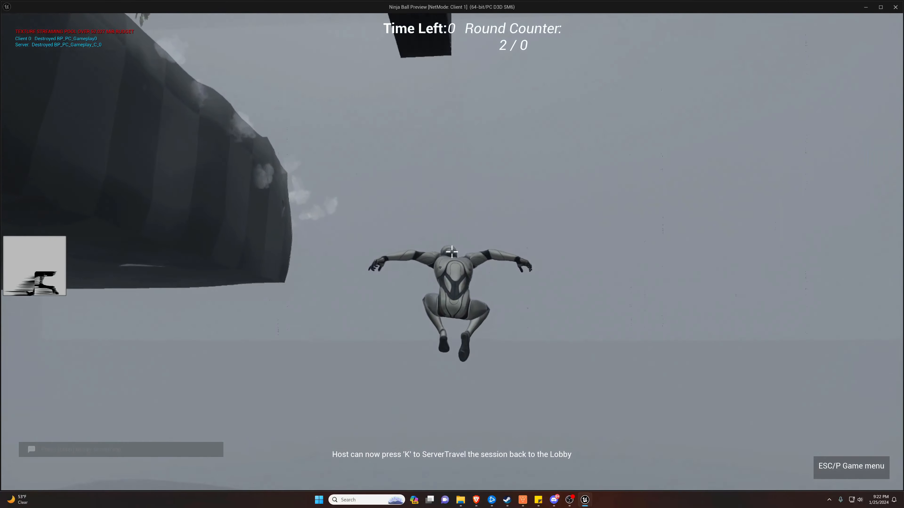